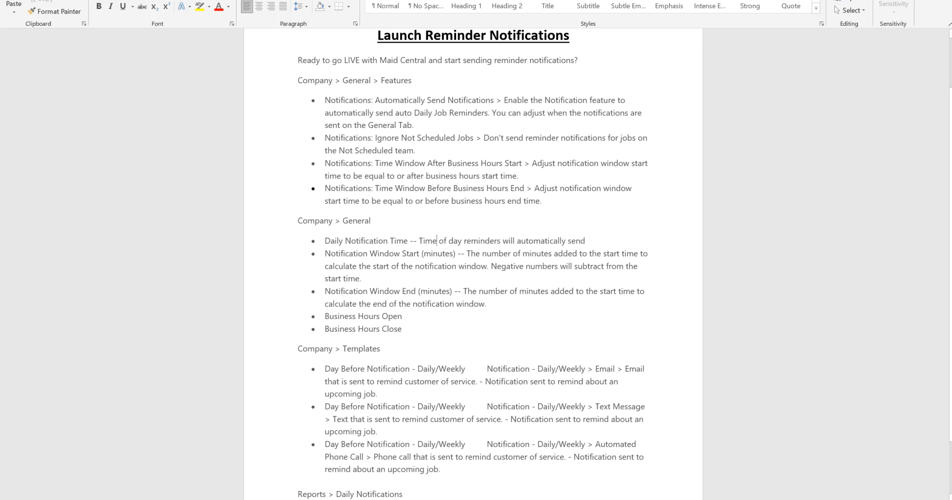
Step: Switch to Maid Central and open the Features section of the company's general settings
{"action": "left_click", "coordinate": [462, 461]}
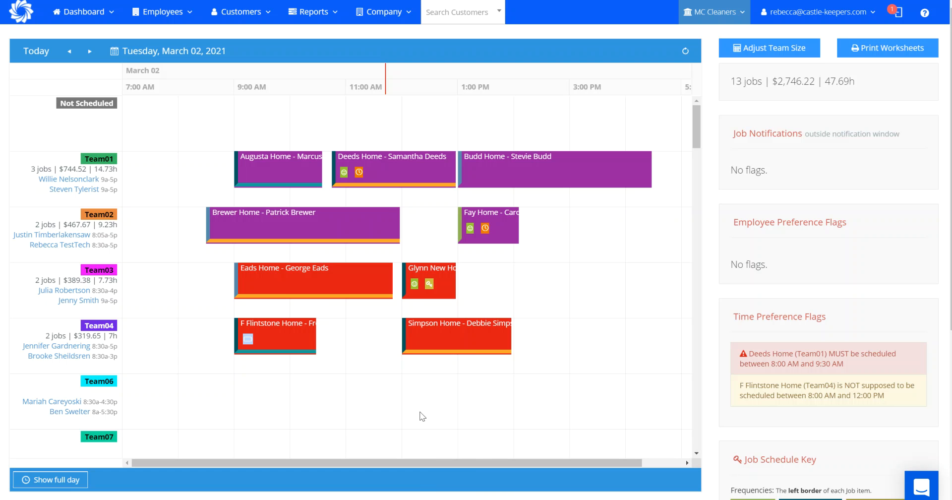
{"action": "left_click", "coordinate": [385, 15]}
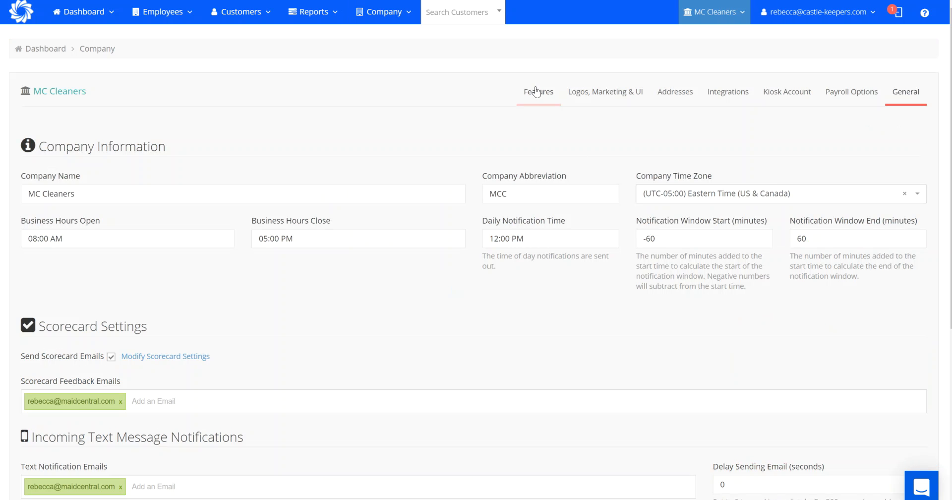
{"action": "left_click", "coordinate": [537, 92]}
Step: Enable automatic sending, ignoring not-scheduled jobs, and both business-hours time window options for notifications, and save the features
{"action": "scroll", "coordinate": [499, 171], "scroll_direction": "down", "scroll_amount": 1}
{"action": "scroll", "coordinate": [499, 171], "scroll_direction": "down", "scroll_amount": 6}
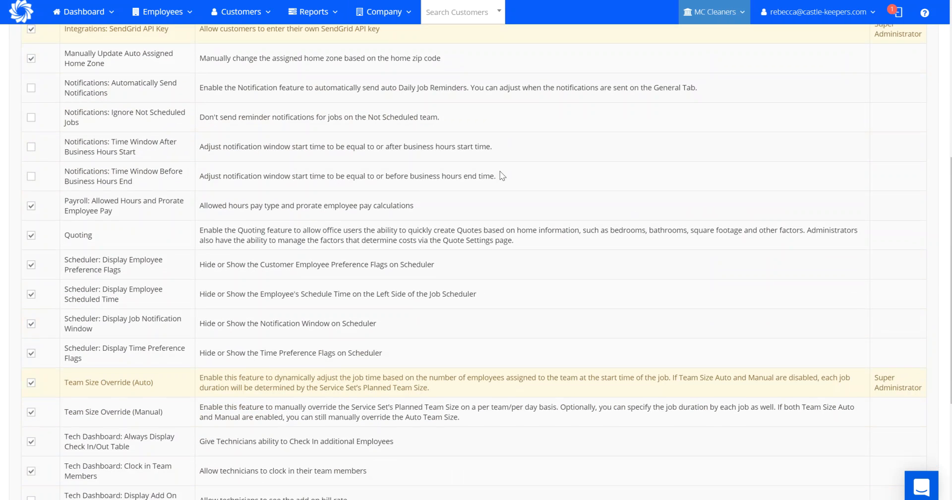
{"action": "scroll", "coordinate": [463, 158], "scroll_direction": "down", "scroll_amount": 1}
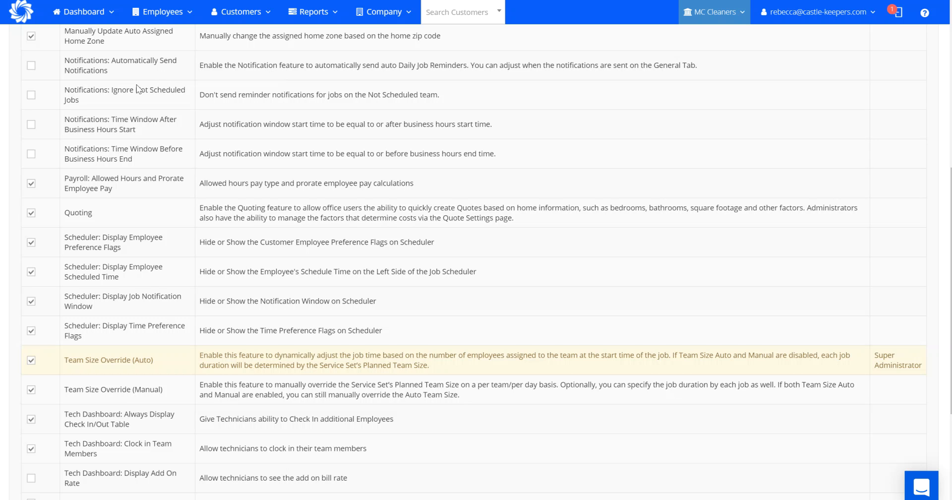
{"action": "left_click", "coordinate": [33, 68]}
{"action": "left_click", "coordinate": [31, 125]}
{"action": "left_click", "coordinate": [31, 153]}
{"action": "scroll", "coordinate": [299, 139], "scroll_direction": "down", "scroll_amount": 4}
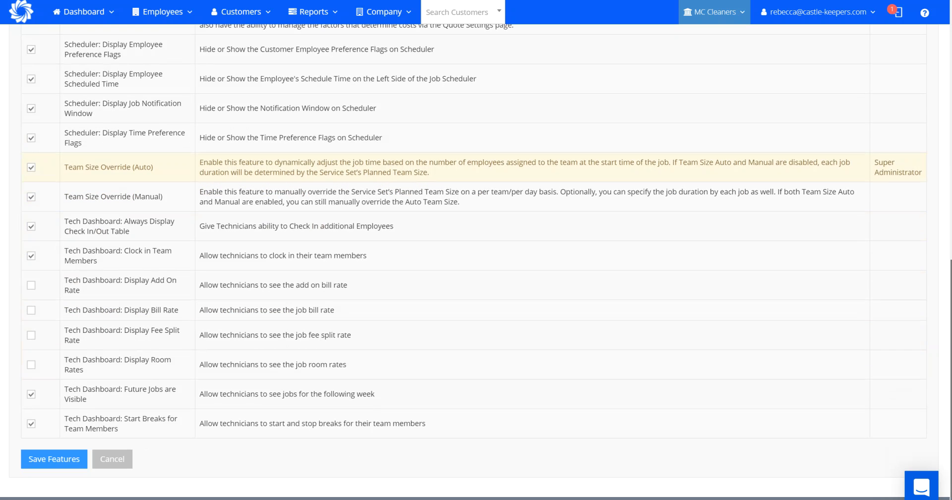
{"action": "left_click", "coordinate": [45, 460]}
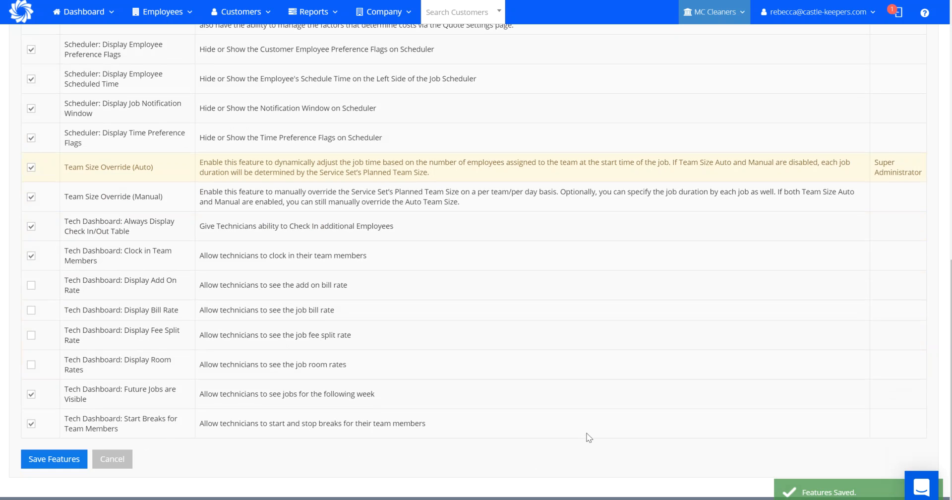
Step: Review the Company > General items in the Launch Reminder Notifications document in Word and return to Maid Central
{"action": "mouse_move", "coordinate": [625, 499]}
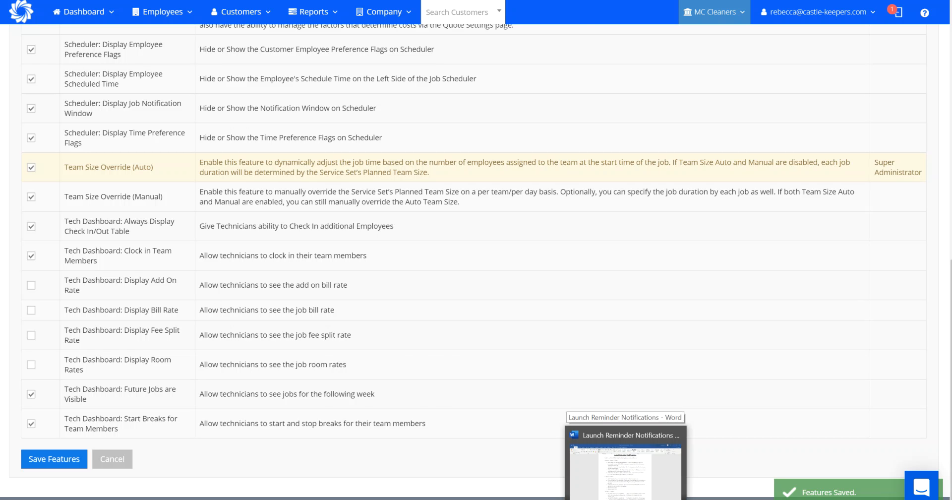
{"action": "left_click", "coordinate": [625, 466]}
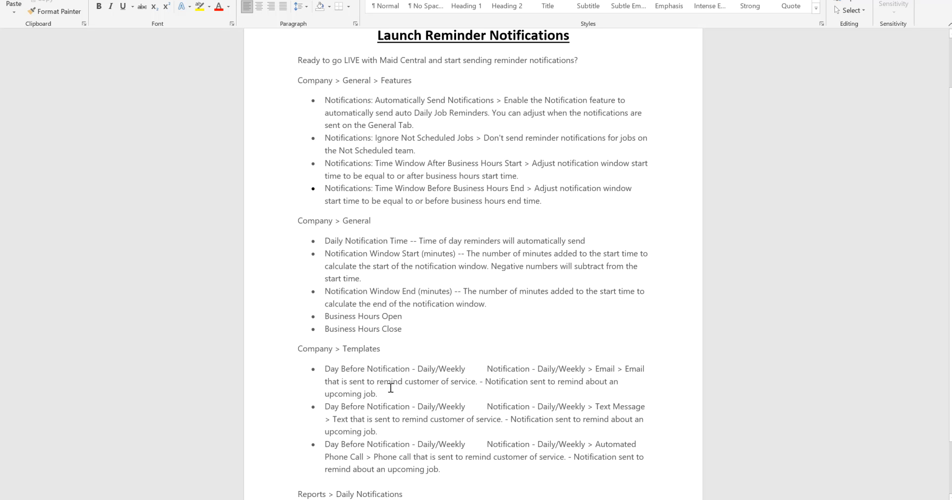
{"action": "left_click", "coordinate": [431, 491]}
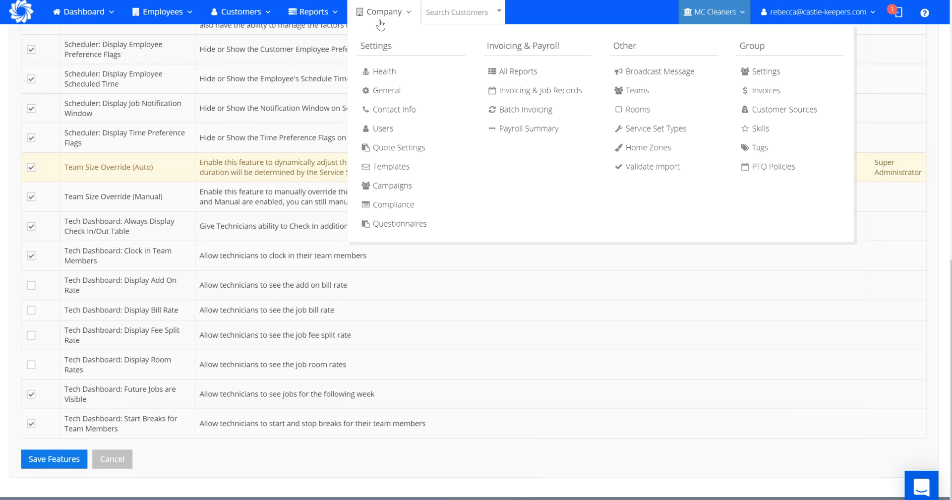
Step: Open the General section of the company settings
{"action": "scroll", "coordinate": [476, 265], "scroll_direction": "up", "scroll_amount": 9}
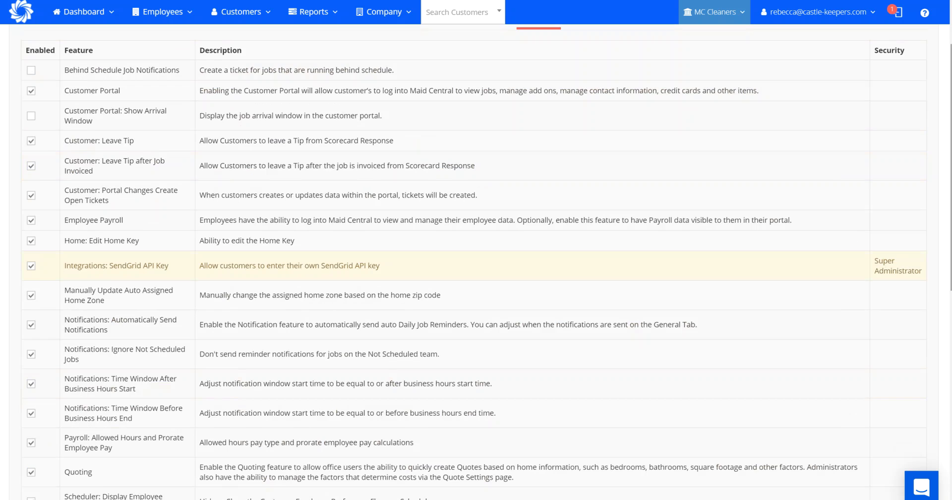
{"action": "scroll", "coordinate": [839, 66], "scroll_direction": "up", "scroll_amount": 2}
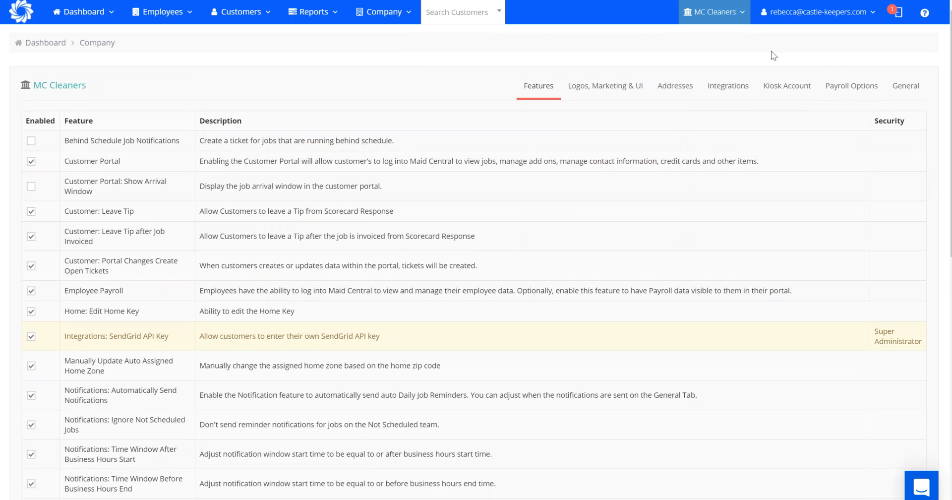
{"action": "left_click", "coordinate": [902, 90]}
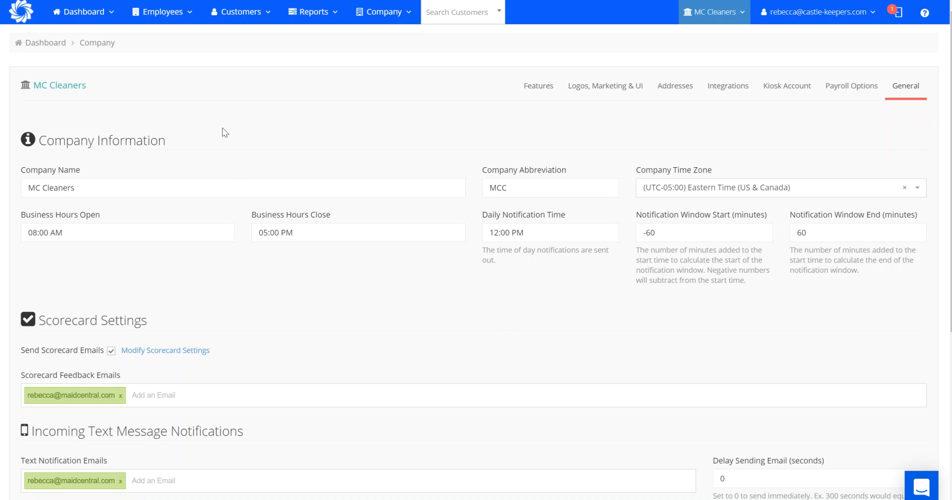
Step: Open the Job Schedule in a separate browser tab, examine the scheduled job times, and return to the company settings
{"action": "left_click", "coordinate": [241, 12]}
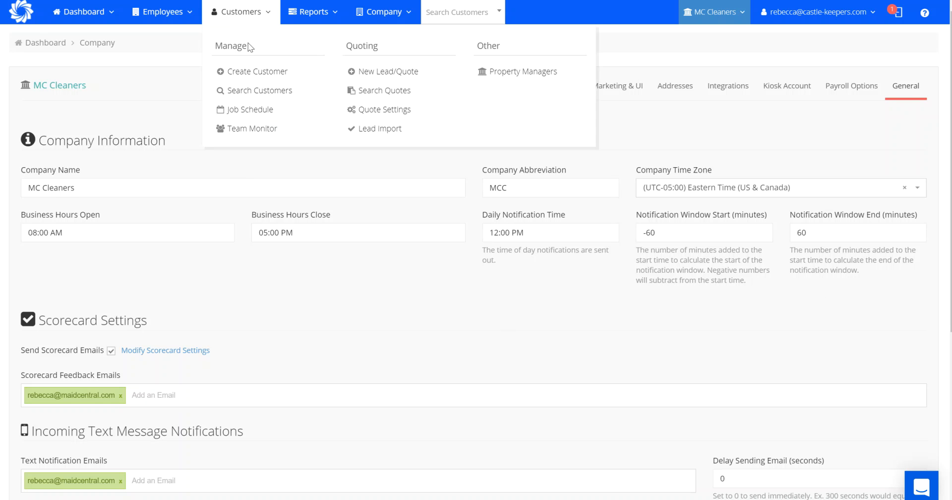
{"action": "right_click", "coordinate": [254, 111]}
{"action": "left_click", "coordinate": [287, 119]}
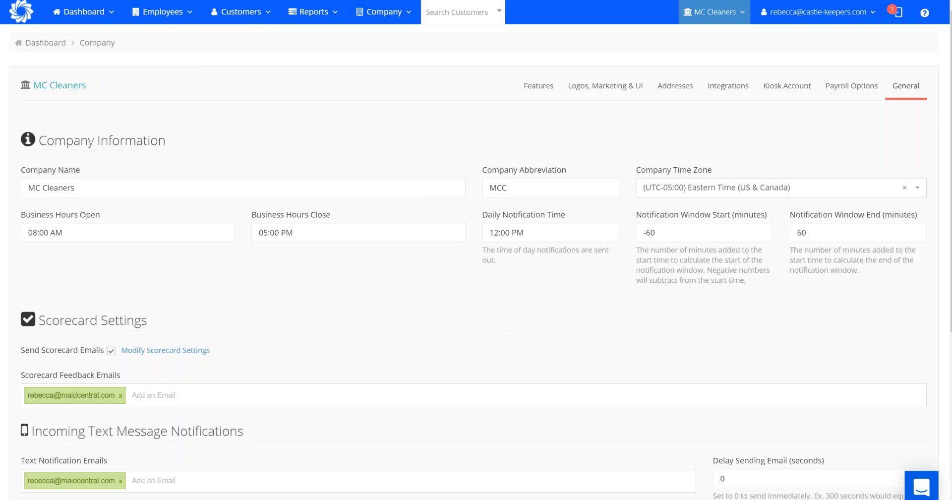
{"action": "key", "text": "ctrl+Tab"}
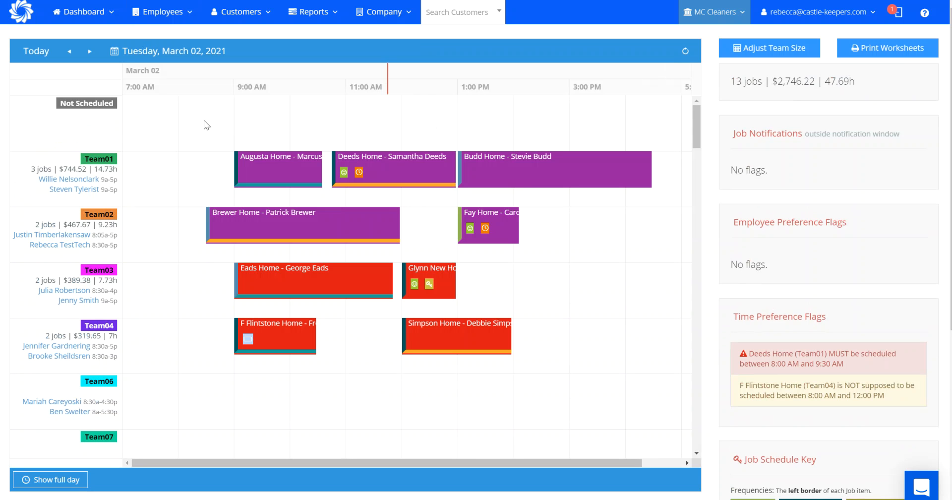
{"action": "left_click", "coordinate": [391, 168]}
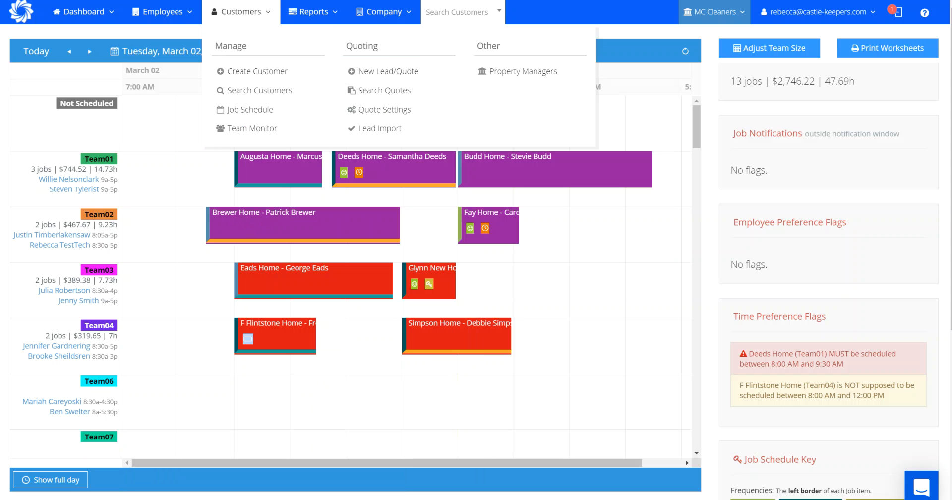
{"action": "left_click", "coordinate": [223, 1]}
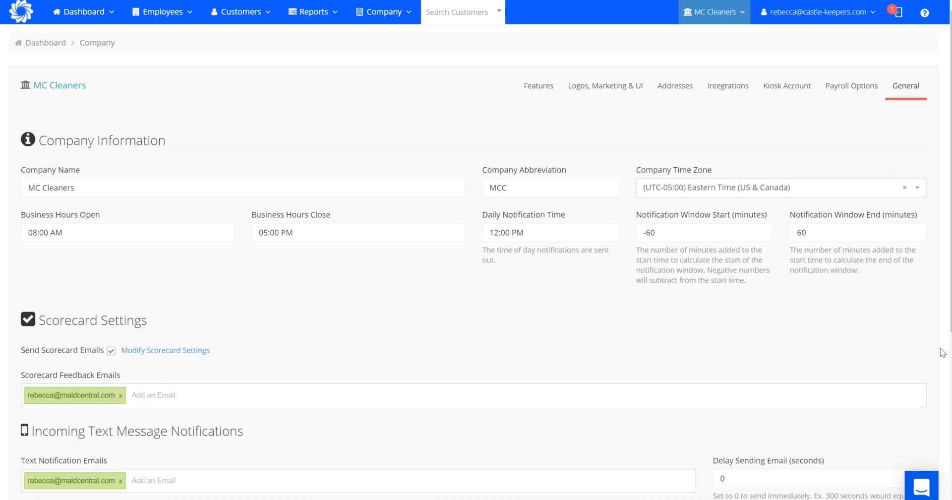
Step: Set the Daily Notification Time to 02:00 PM and save the general settings
{"action": "left_click", "coordinate": [578, 233]}
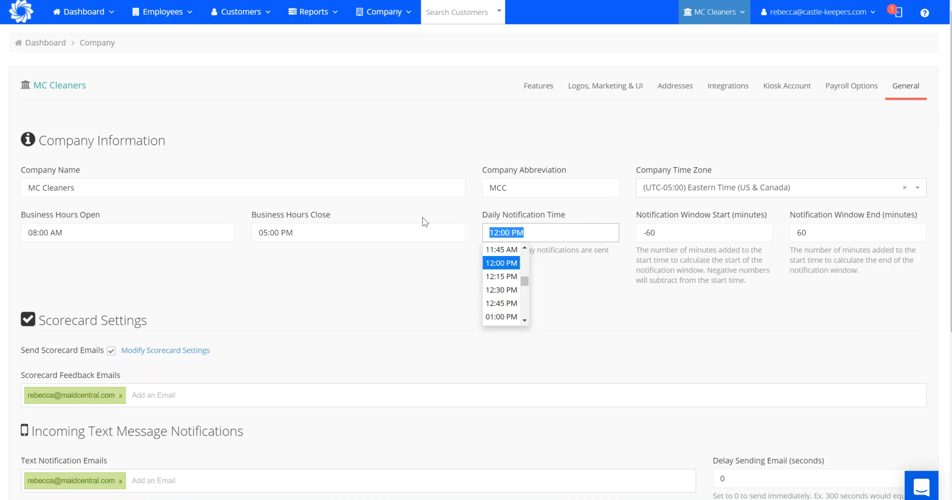
{"action": "type", "text": "2"}
{"action": "left_click", "coordinate": [495, 262]}
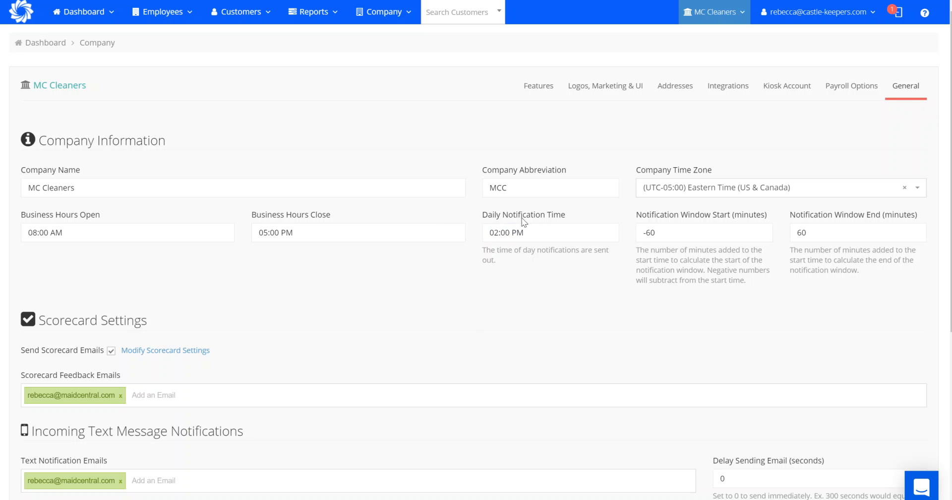
{"action": "scroll", "coordinate": [405, 396], "scroll_direction": "down", "scroll_amount": 5}
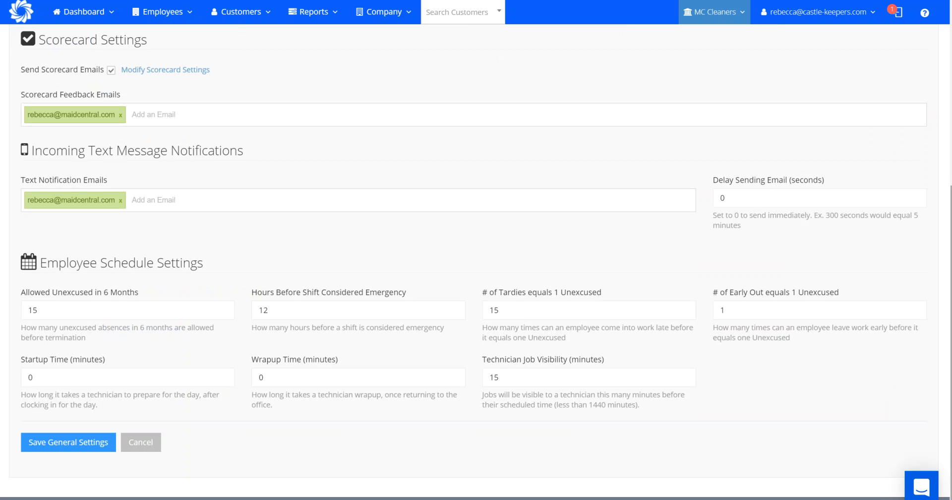
{"action": "left_click", "coordinate": [58, 443]}
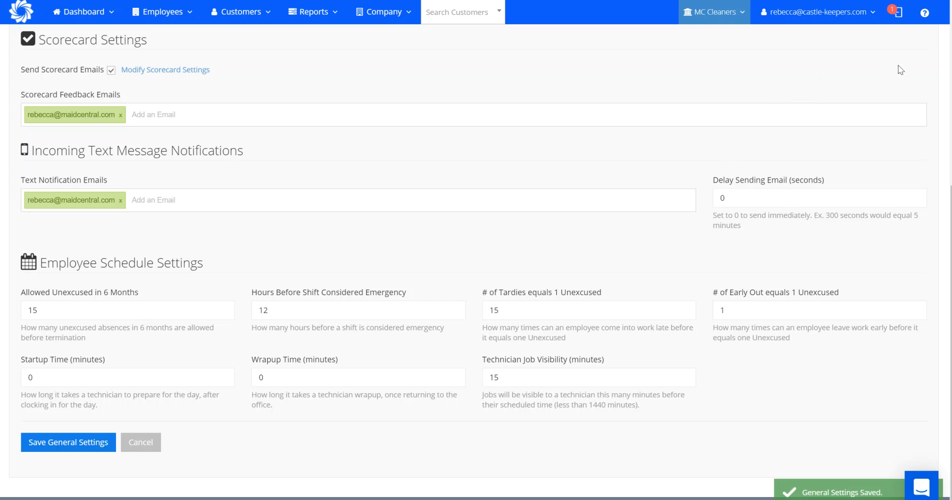
Step: Review the notification window fields and the Company > Templates items in the Word document, and return to Maid Central
{"action": "scroll", "coordinate": [869, 123], "scroll_direction": "up", "scroll_amount": 6}
{"action": "left_click", "coordinate": [674, 239]}
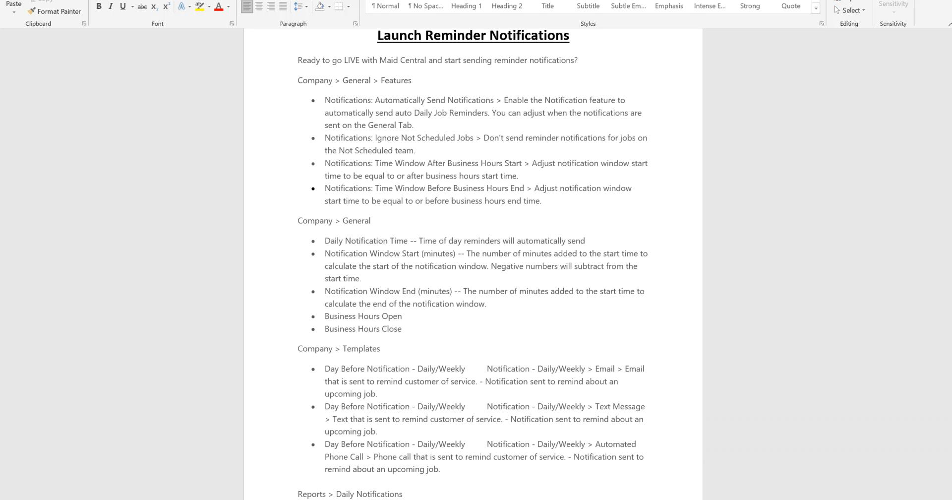
{"action": "left_click", "coordinate": [625, 471]}
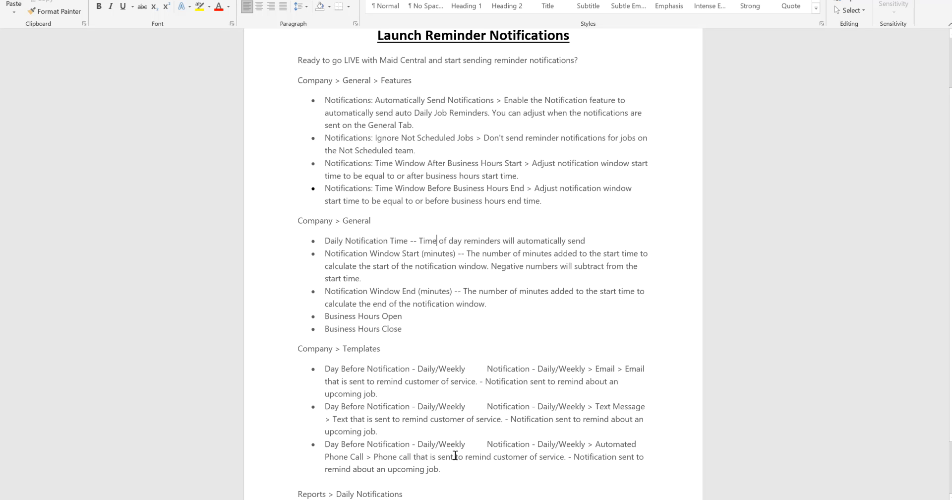
{"action": "mouse_move", "coordinate": [401, 499]}
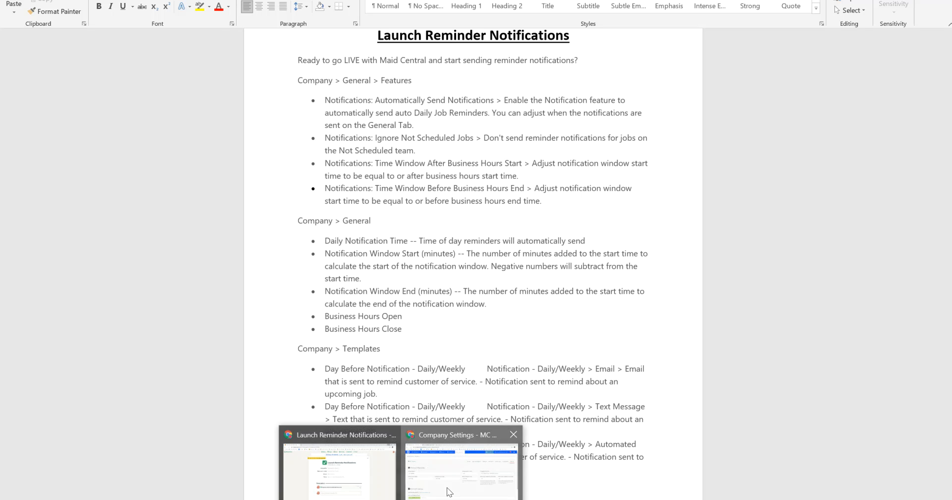
{"action": "left_click", "coordinate": [447, 491]}
Step: Open the company Templates list and filter it by "daily"
{"action": "left_click", "coordinate": [389, 20]}
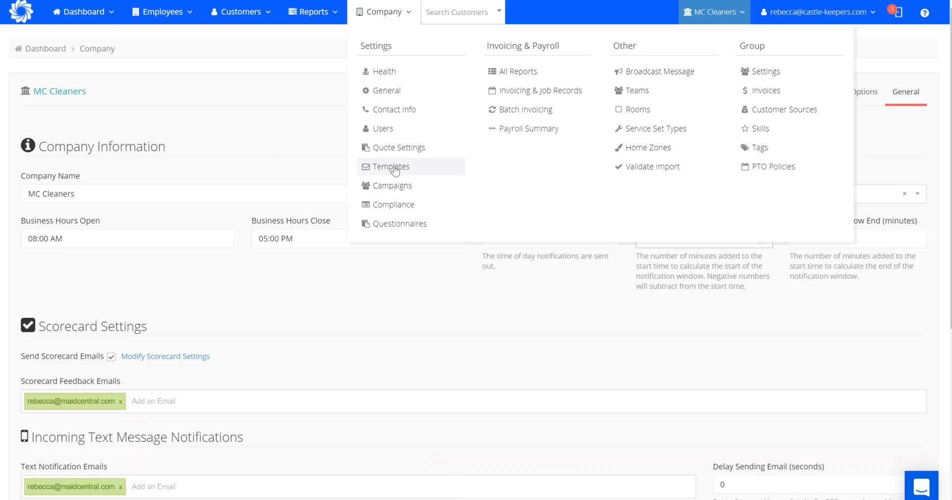
{"action": "left_click", "coordinate": [262, 156]}
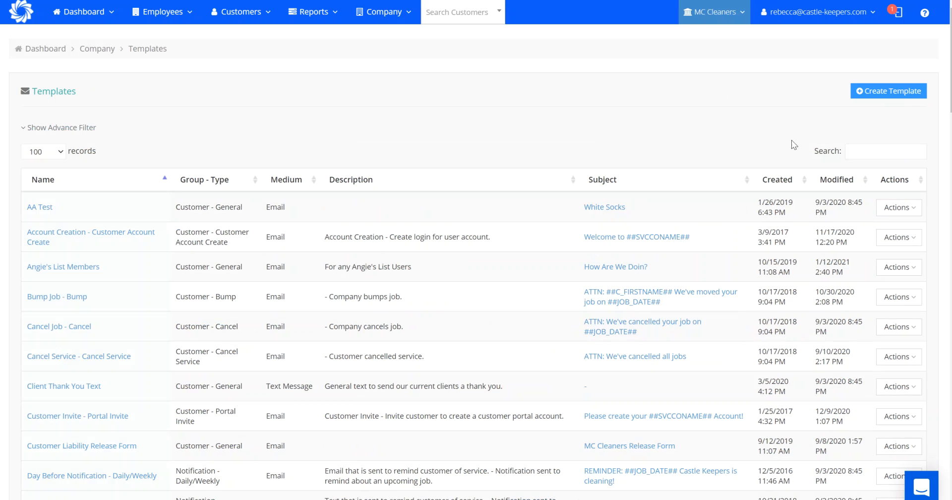
{"action": "type", "text": "daily"}
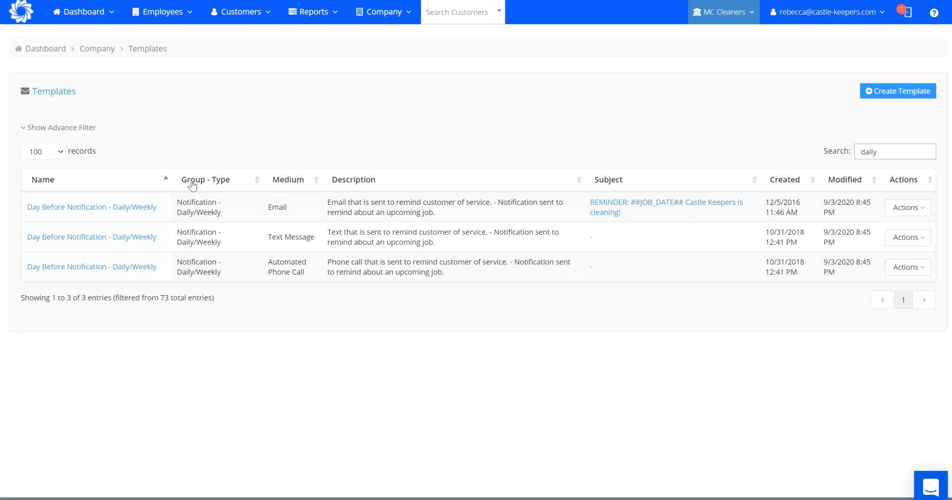
Step: Open the email version of the Day Before Notification - Daily/Weekly template in a new browser tab
{"action": "right_click", "coordinate": [114, 210]}
{"action": "left_click", "coordinate": [168, 217]}
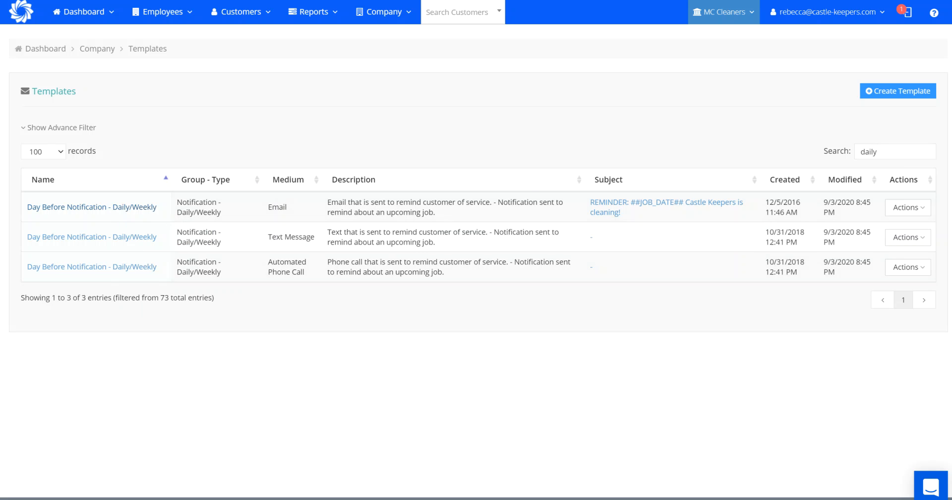
{"action": "key", "text": "ctrl+Tab"}
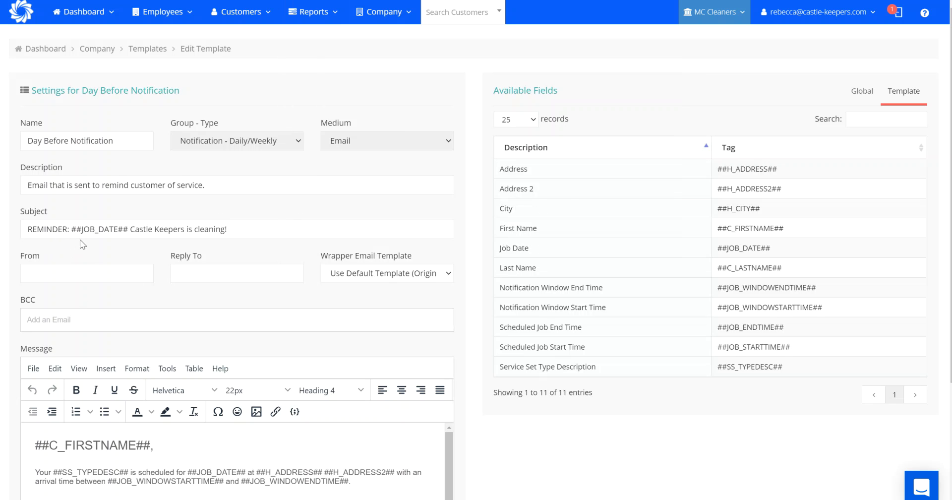
Step: Replace "Castle Keepers" with "MC Cleaners" in the email template's subject
{"action": "left_click", "coordinate": [183, 228]}
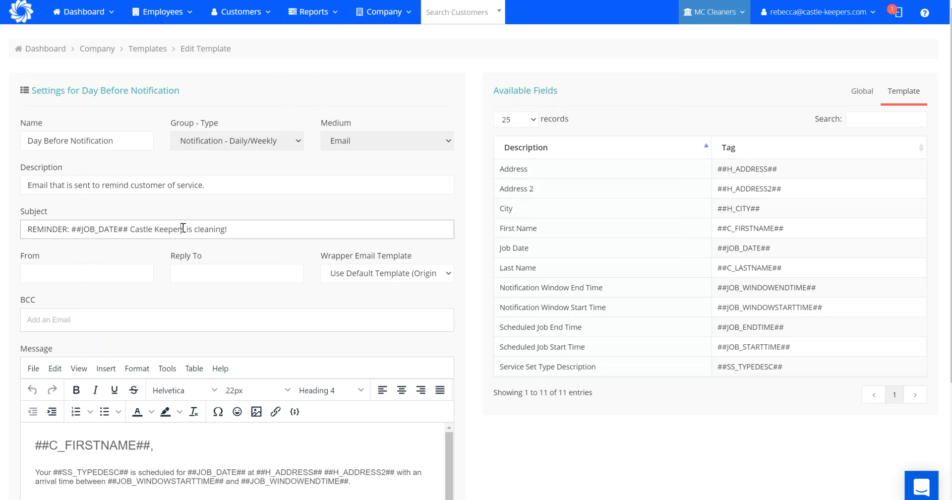
{"action": "key", "text": "BackSpace"}
{"action": "key", "text": "BackSpace"}
{"action": "key", "text": "BackSpace"}
{"action": "key", "text": "BackSpace"}
{"action": "key", "text": "BackSpace"}
{"action": "key", "text": "BackSpace"}
{"action": "key", "text": "BackSpace"}
{"action": "key", "text": "BackSpace"}
{"action": "key", "text": "BackSpace"}
{"action": "key", "text": "BackSpace"}
{"action": "key", "text": "BackSpace"}
{"action": "key", "text": "BackSpace"}
{"action": "key", "text": "BackSpace"}
{"action": "key", "text": "BackSpace"}
{"action": "type", "text": "MC Cleaners"}
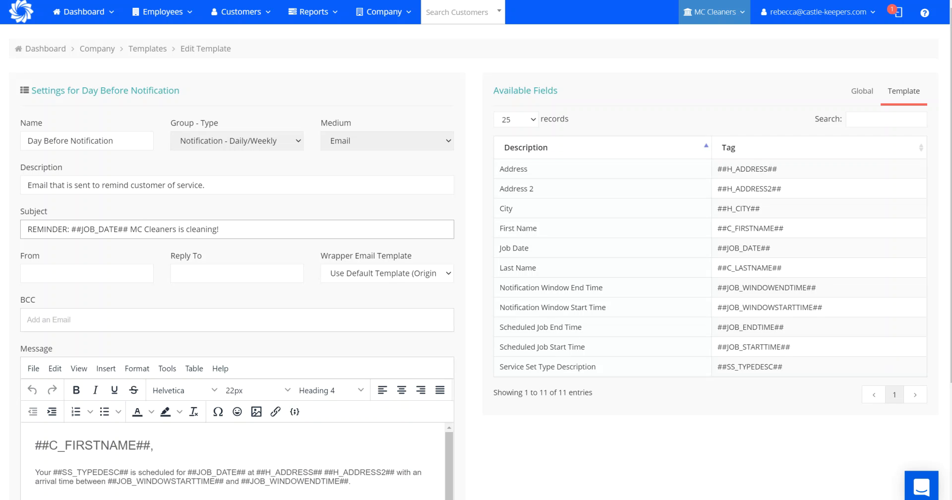
Step: Replace "Castle Keepers House Cleaning" with "MC Cleaners" in the second paragraph of the email message
{"action": "scroll", "coordinate": [662, 347], "scroll_direction": "down", "scroll_amount": 4}
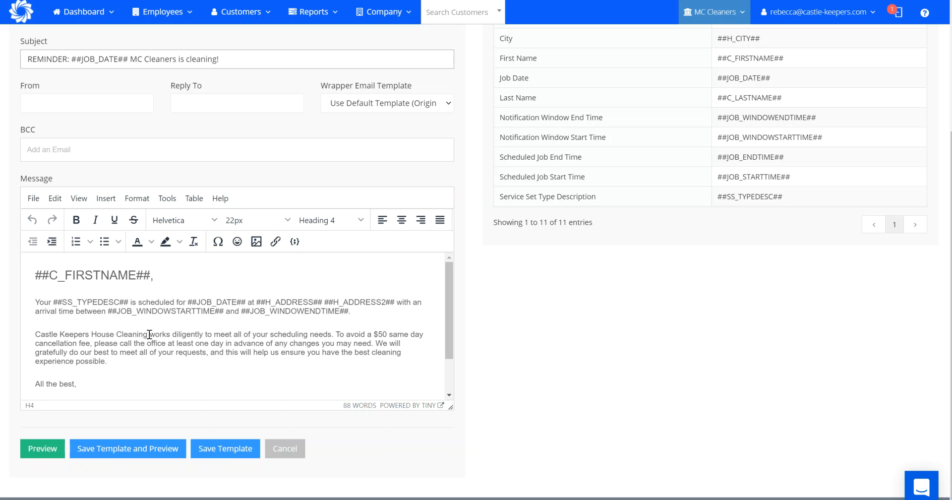
{"action": "left_click_drag", "start_coordinate": [151, 334], "coordinate": [33, 335]}
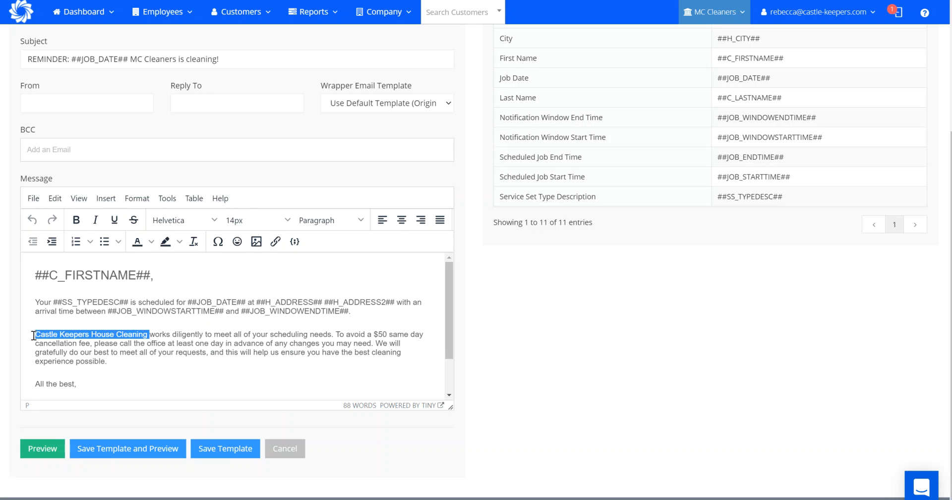
{"action": "type", "text": "MC Cleaner"}
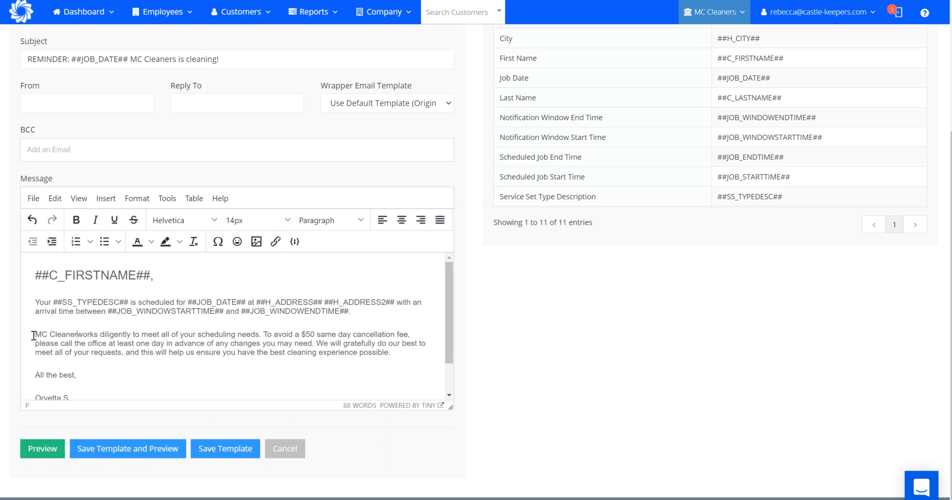
{"action": "type", "text": "s"}
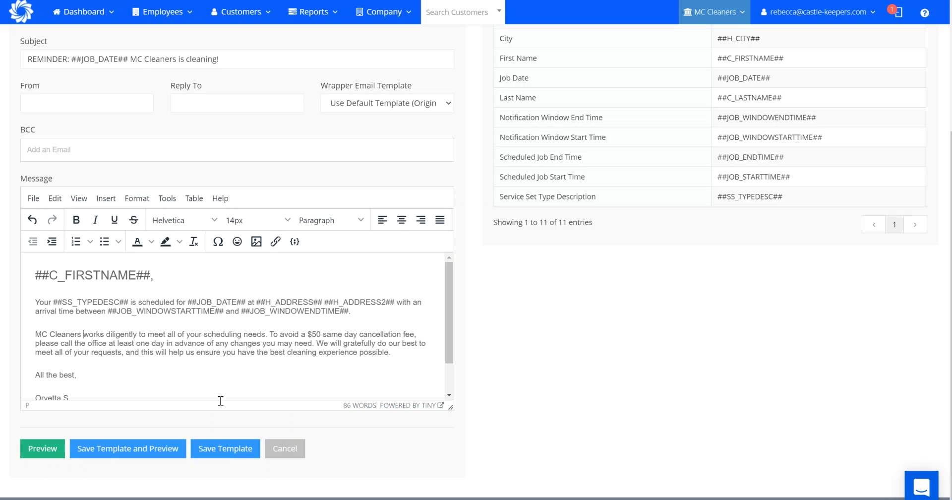
Step: Save the email template and open the Text Message version of Day Before Notification - Daily/Weekly in a new browser tab
{"action": "left_click", "coordinate": [224, 451]}
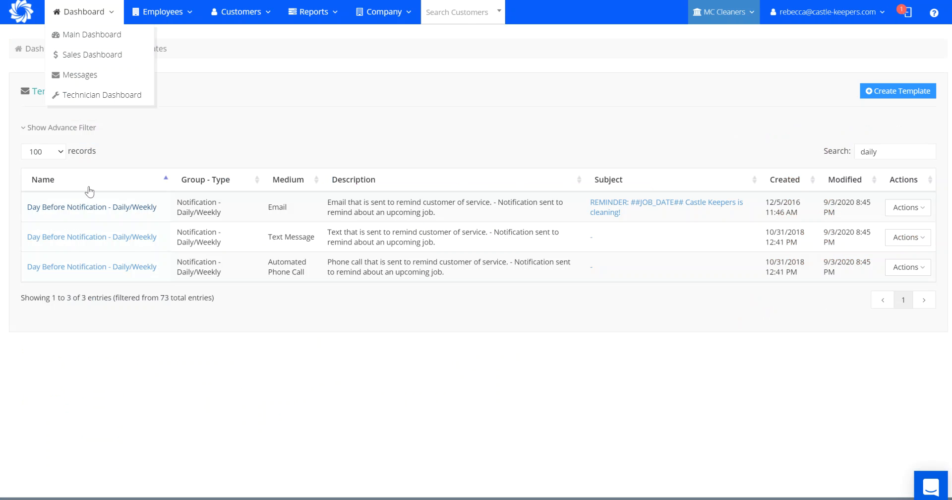
{"action": "right_click", "coordinate": [90, 241]}
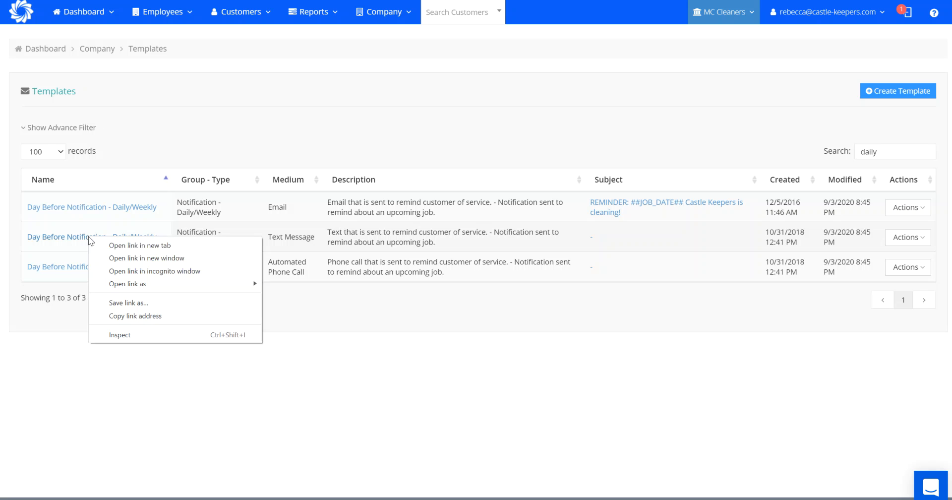
{"action": "left_click", "coordinate": [145, 247]}
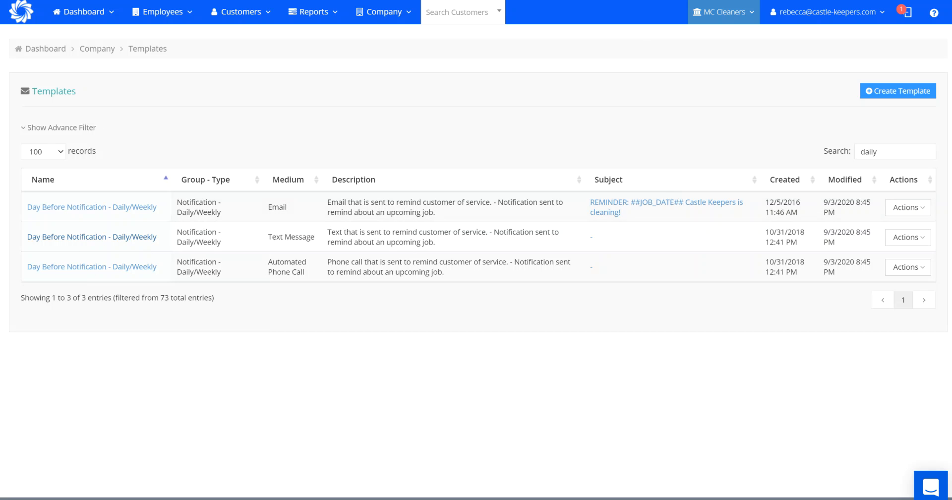
{"action": "left_click", "coordinate": [657, 0]}
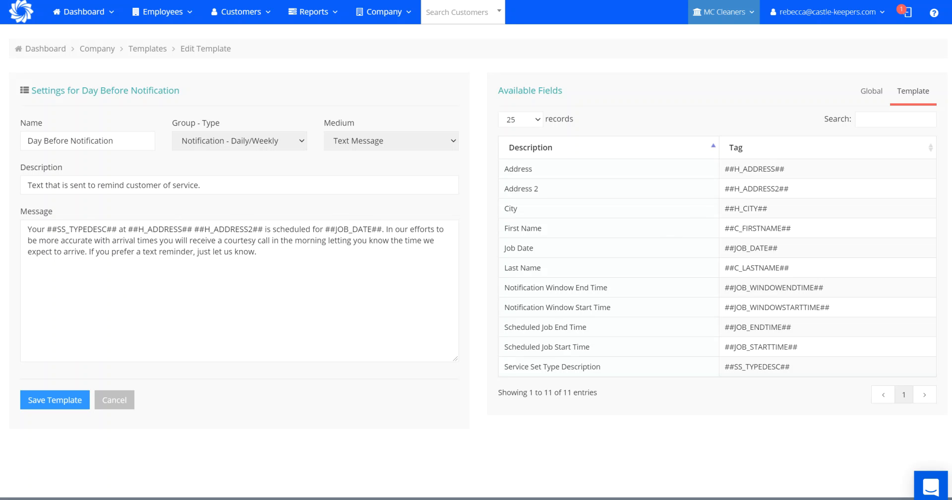
Step: Replace the text message with "Your ##SVCCONAME## ##SS_TYPEDESC## is scheduled for ##JOB_DATE## with an arrival time between ##JOB_WINDOWSTARTTIME## and ##JOB_WINDOWENDTIME##." and save the template
{"action": "key", "text": "ctrl+a"}
{"action": "type", "text": "Your ##SVCCONAME## ##SS_TYPEDESC## is scheduled for ##JOB_DATE## with an arrival time between ##JOB_WINDOWSTARTTIME## and ##JOB_WINDOWENDTIME##."}
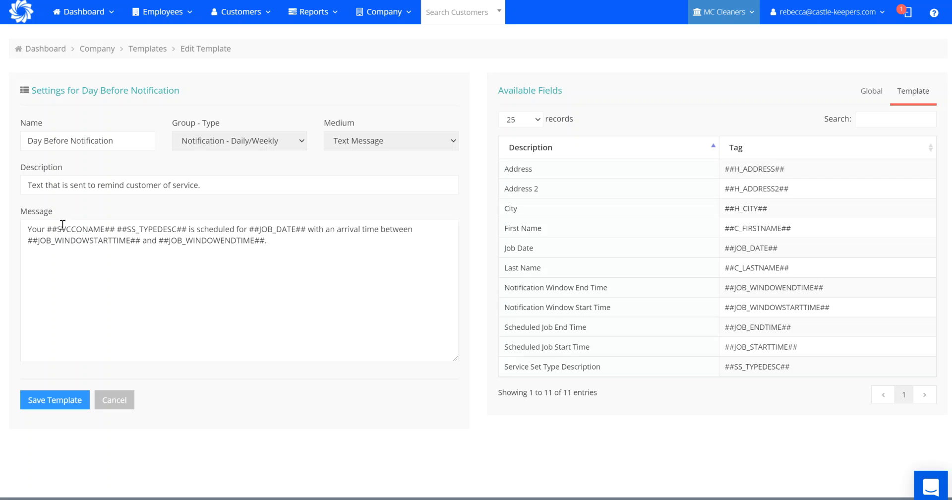
{"action": "left_click", "coordinate": [43, 402]}
{"action": "key", "text": "alt+Left"}
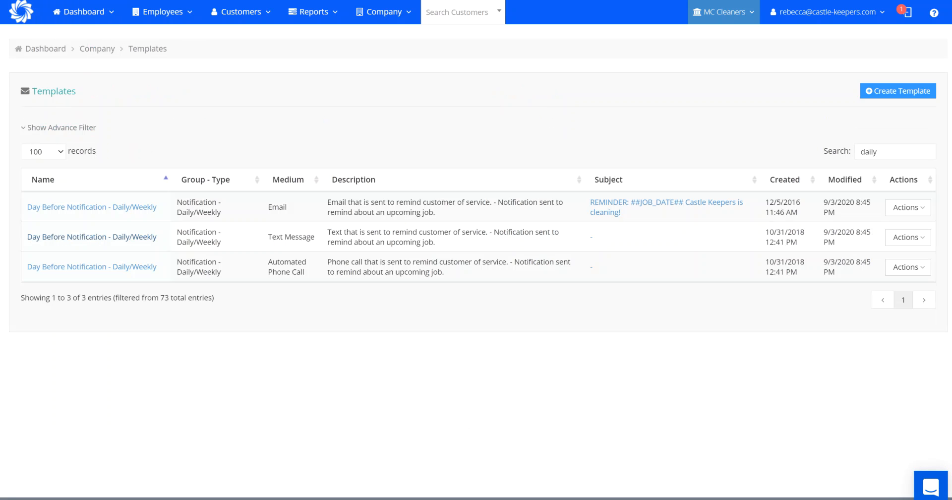
Step: Open the Automated Phone Call version of the Day Before Notification - Daily/Weekly template in a new browser tab
{"action": "right_click", "coordinate": [83, 273]}
{"action": "left_click", "coordinate": [115, 277]}
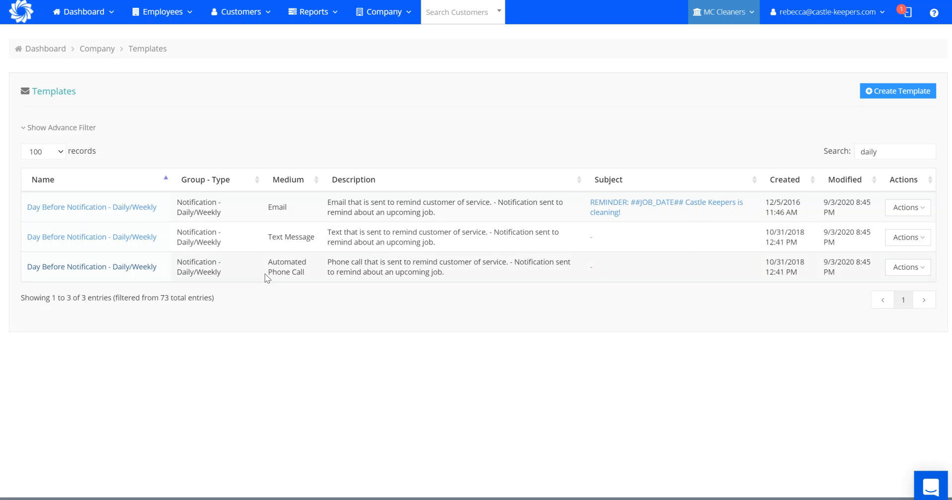
{"action": "left_click", "coordinate": [169, 1]}
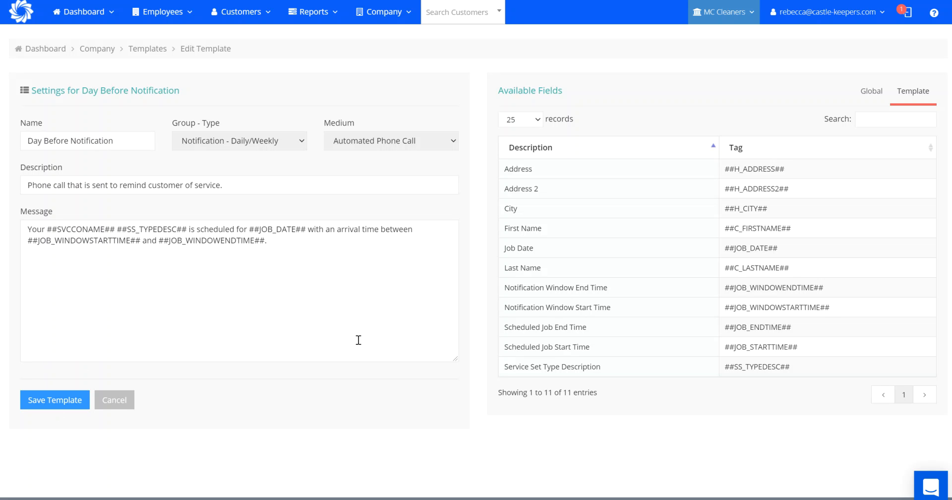
Step: Consult the Launch Reminder Notifications document in Word and open the Daily Notifications customer report in Maid Central
{"action": "left_click", "coordinate": [626, 498]}
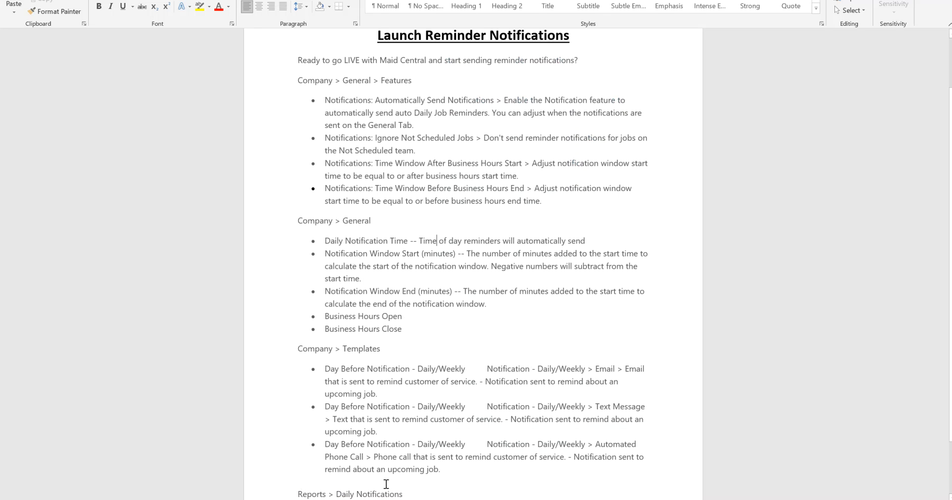
{"action": "left_click", "coordinate": [456, 469]}
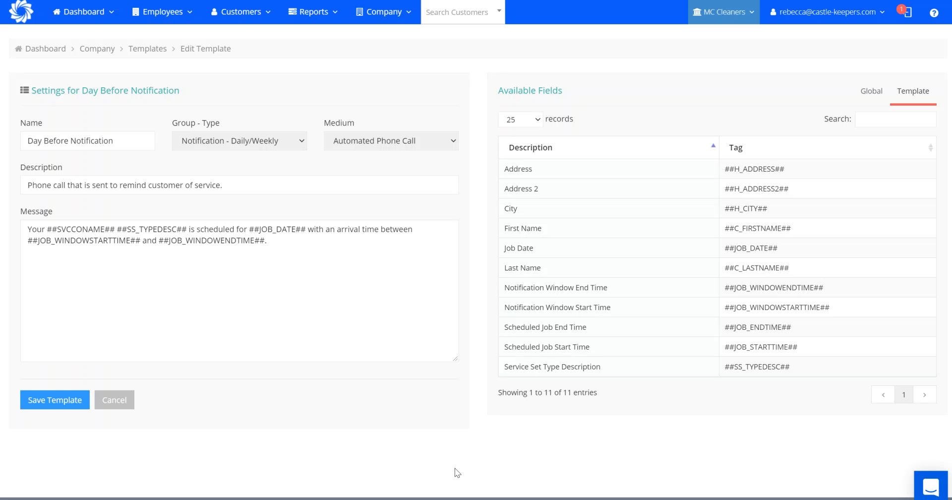
{"action": "left_click", "coordinate": [314, 13]}
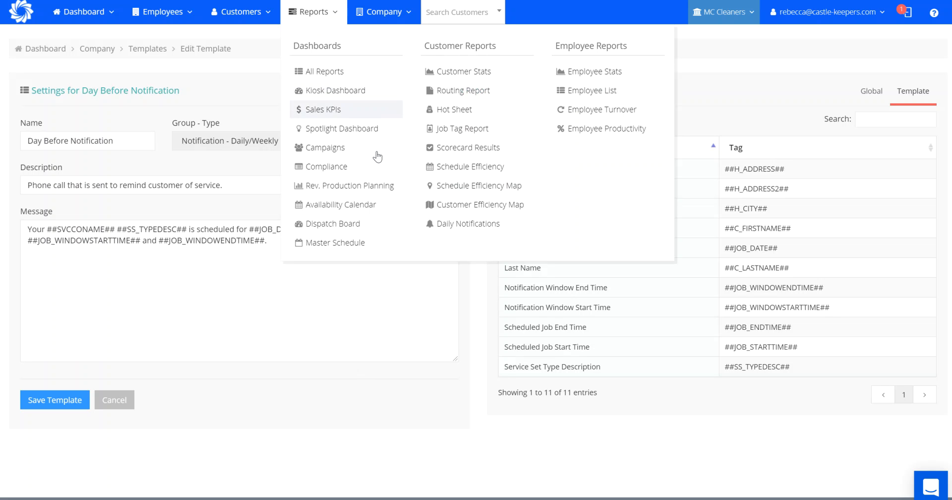
{"action": "left_click", "coordinate": [460, 224]}
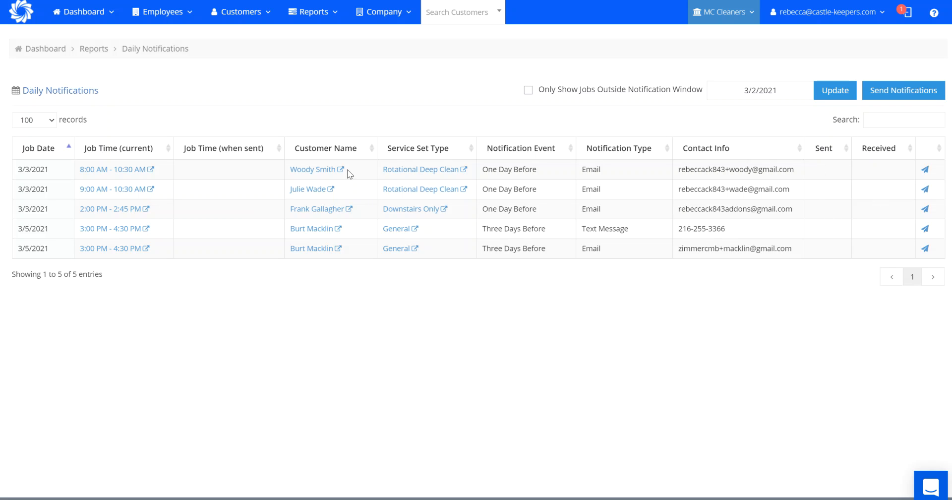
Step: Send the One Day Before email notification for the 3/3/2021 8:00 AM - 10:30 AM job and switch to the Launch Reminder Notifications document in Word
{"action": "left_click", "coordinate": [925, 169]}
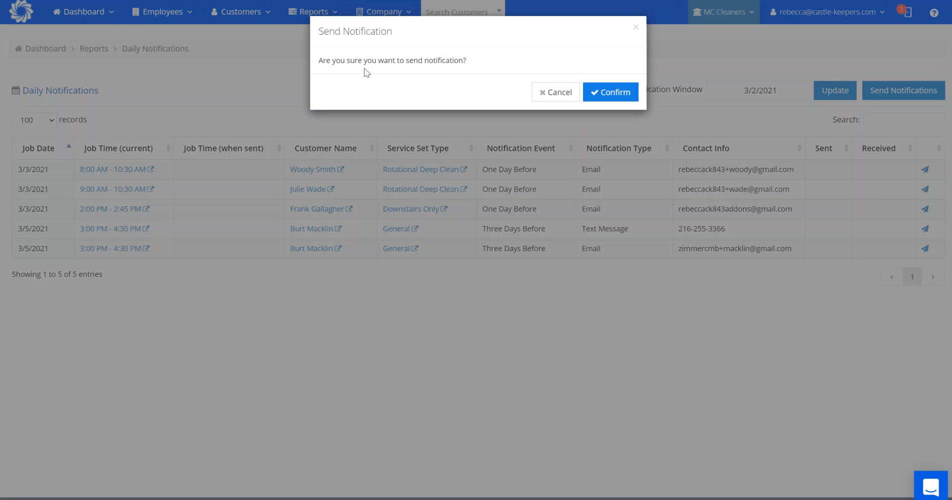
{"action": "left_click", "coordinate": [614, 97]}
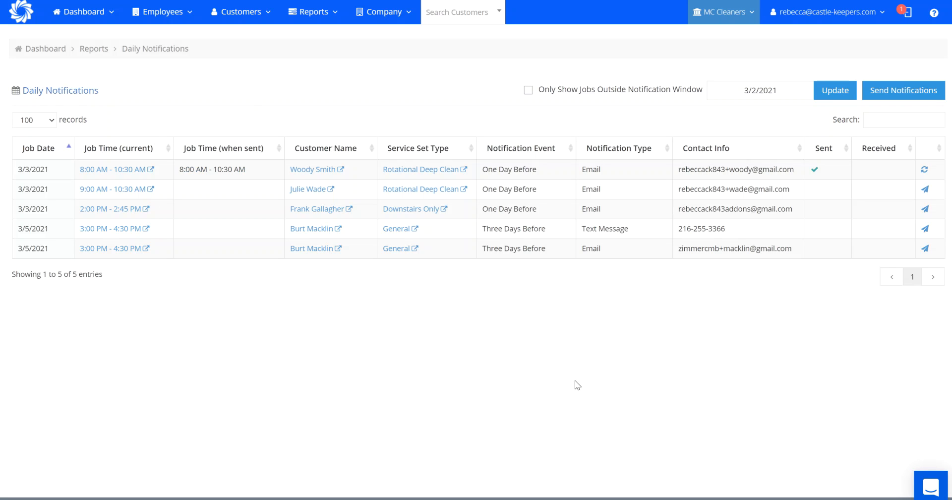
{"action": "left_click", "coordinate": [630, 498]}
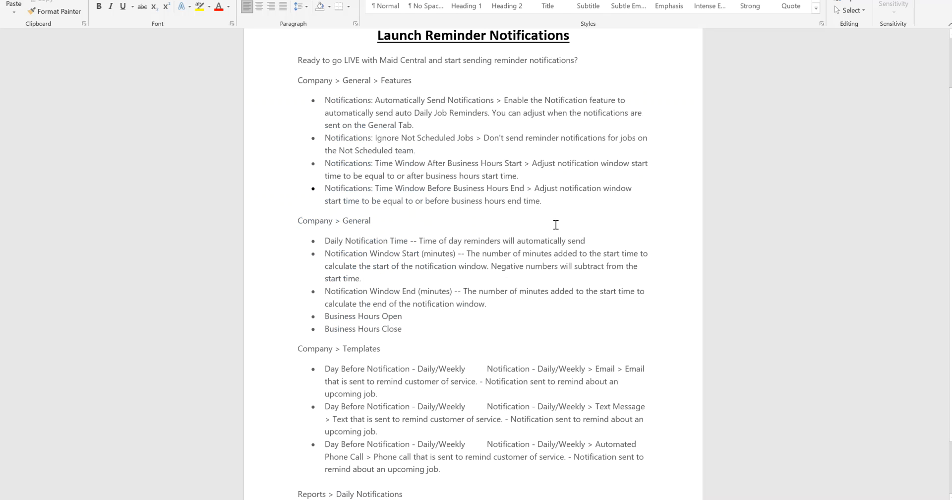